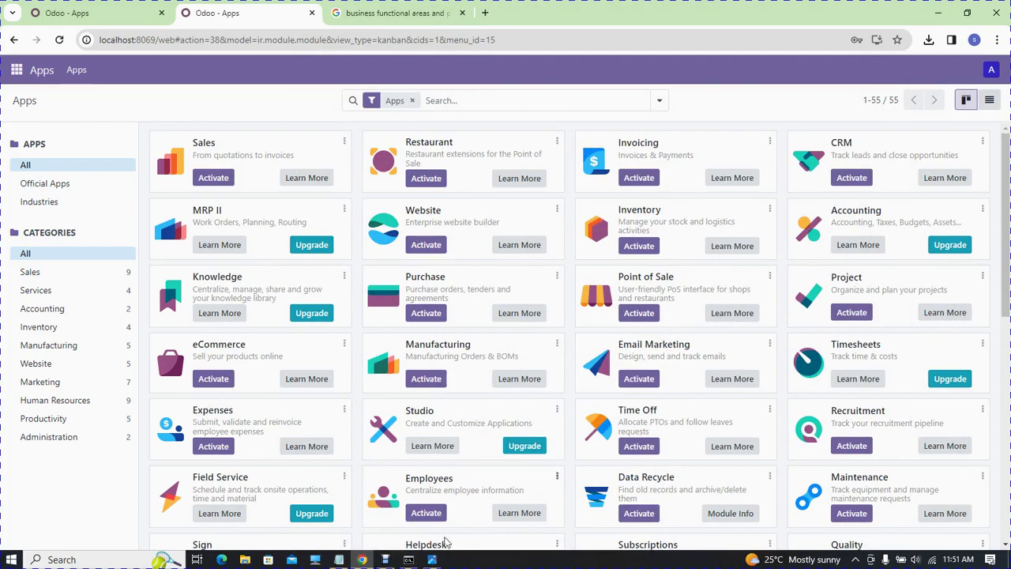
Step: Switch to the Notepad notes, highlight item 3 "select a module under functional area", and return to the browser
click(339, 559)
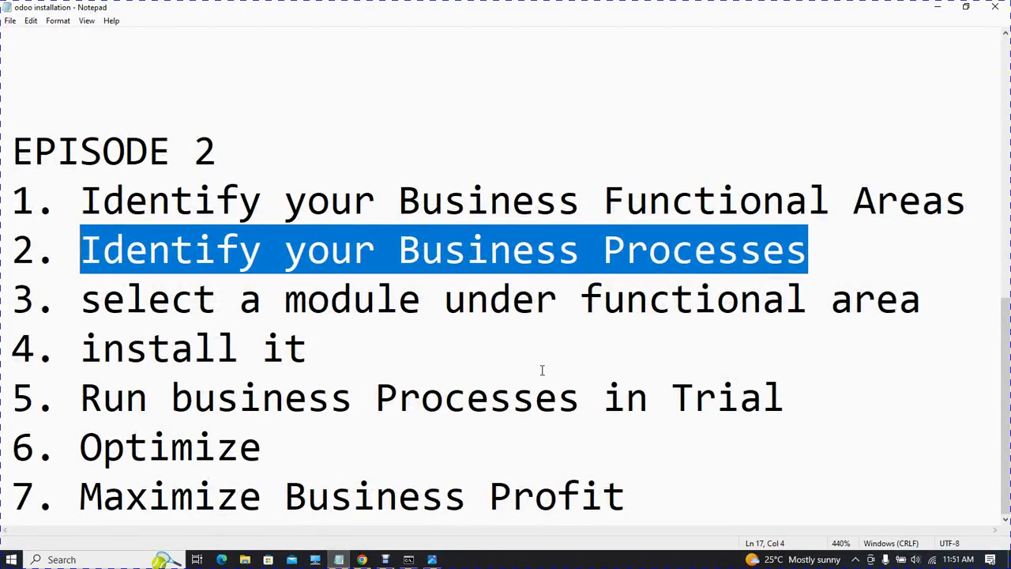
triple_click(663, 338)
drag(328, 300, 67, 300)
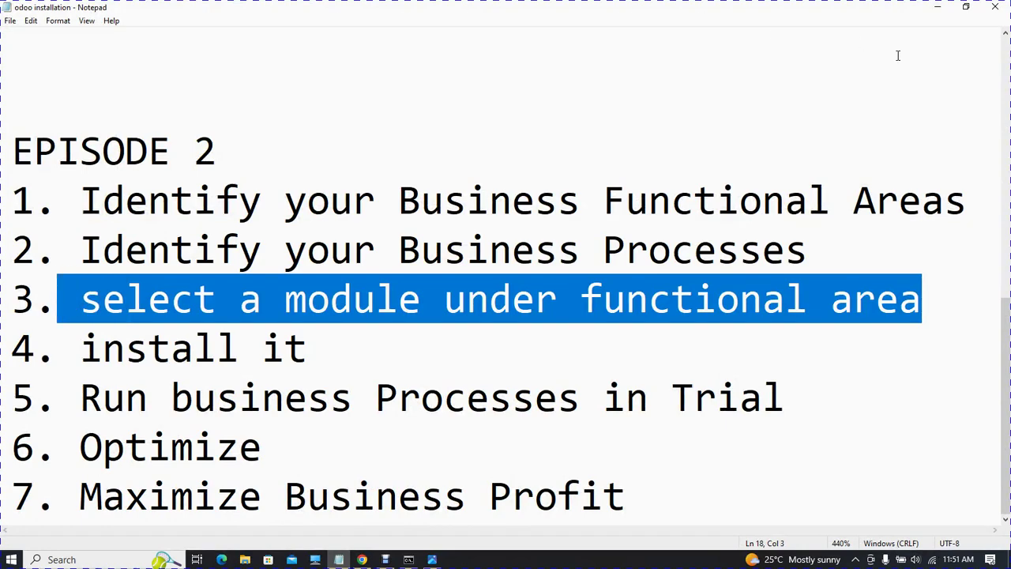
click(939, 6)
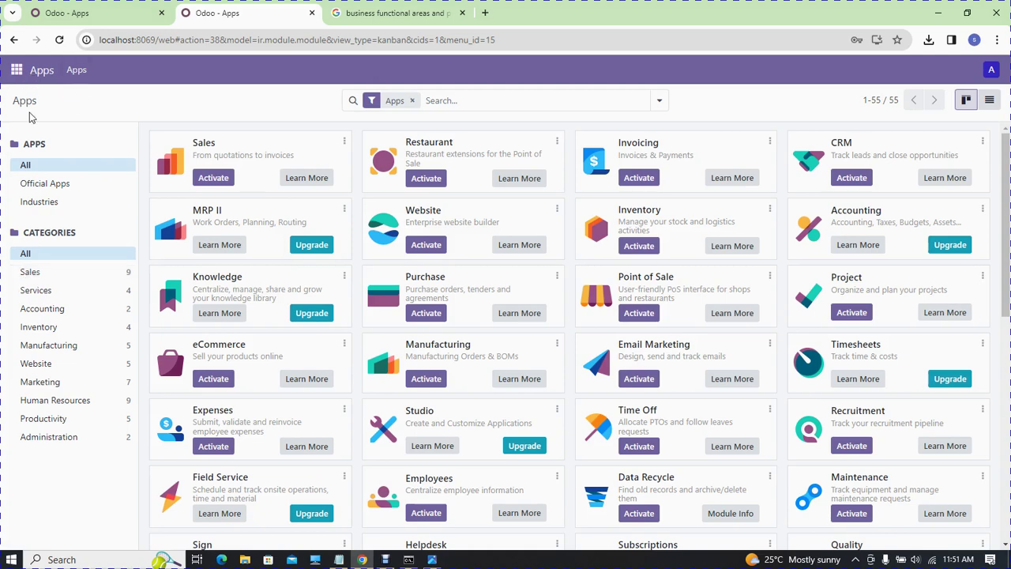
Step: Open the Apps catalogue in the localhost Odoo database and filter it to the Sales category
click(18, 71)
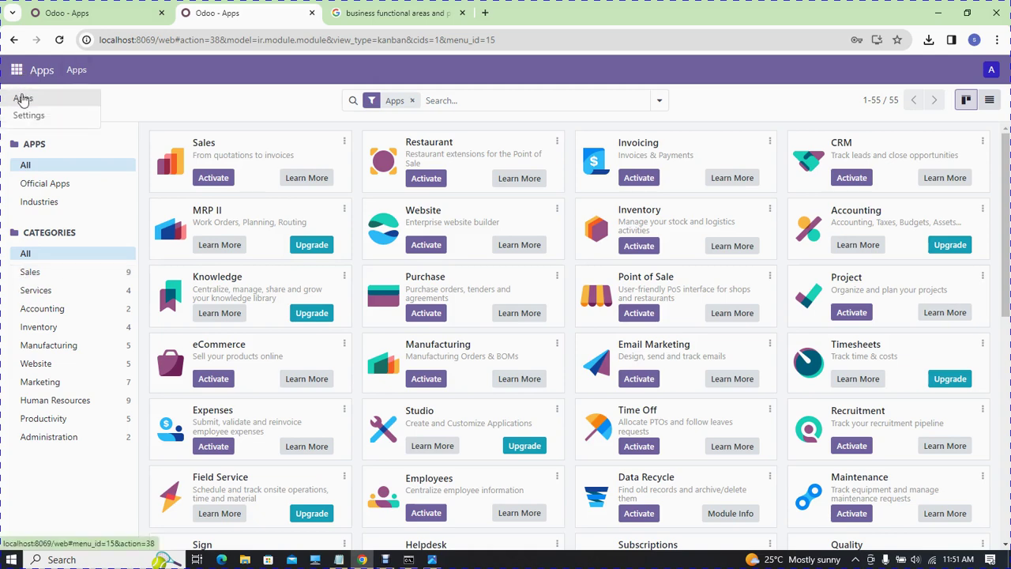
click(22, 98)
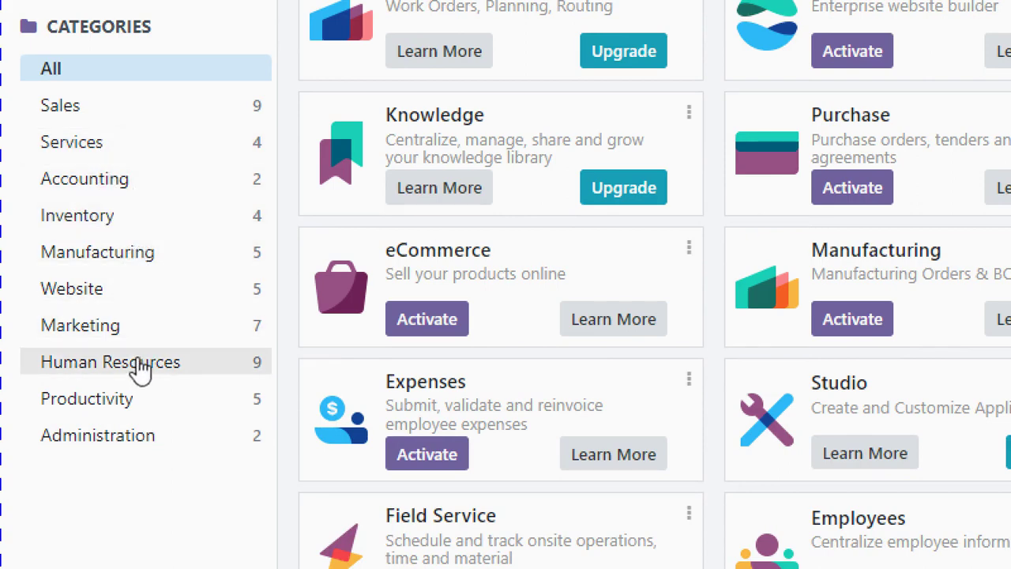
scroll(147, 118, down, 1)
scroll(86, 226, up, 2)
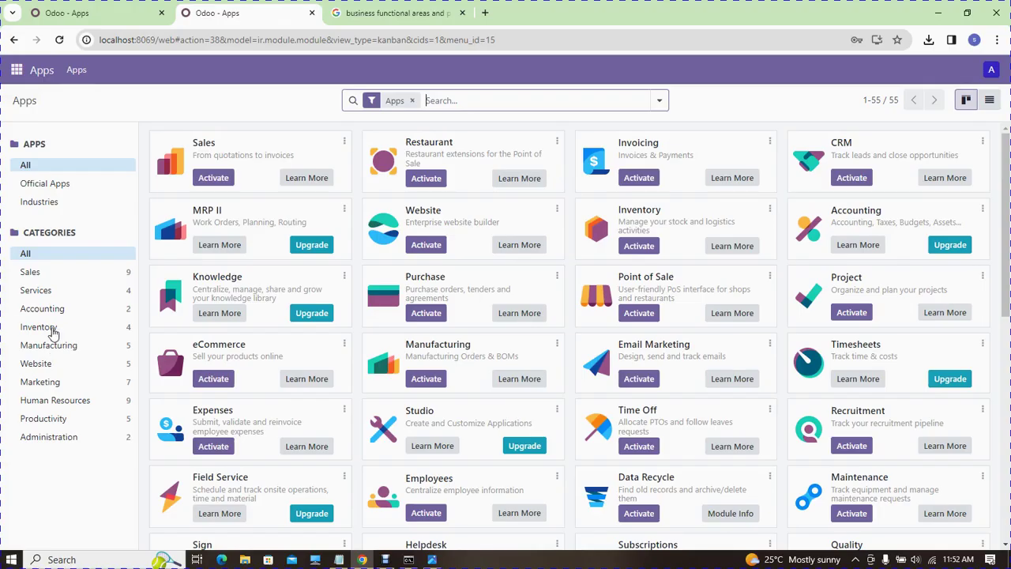
click(54, 274)
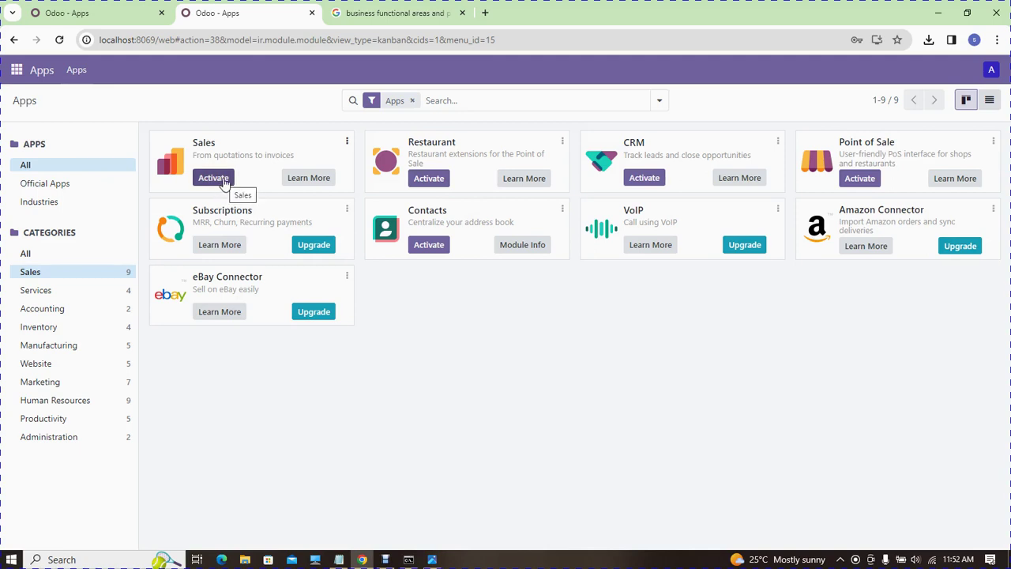
Step: Switch to the Demo LTD Odoo database and open the most recent sales order in its Sales app
click(67, 13)
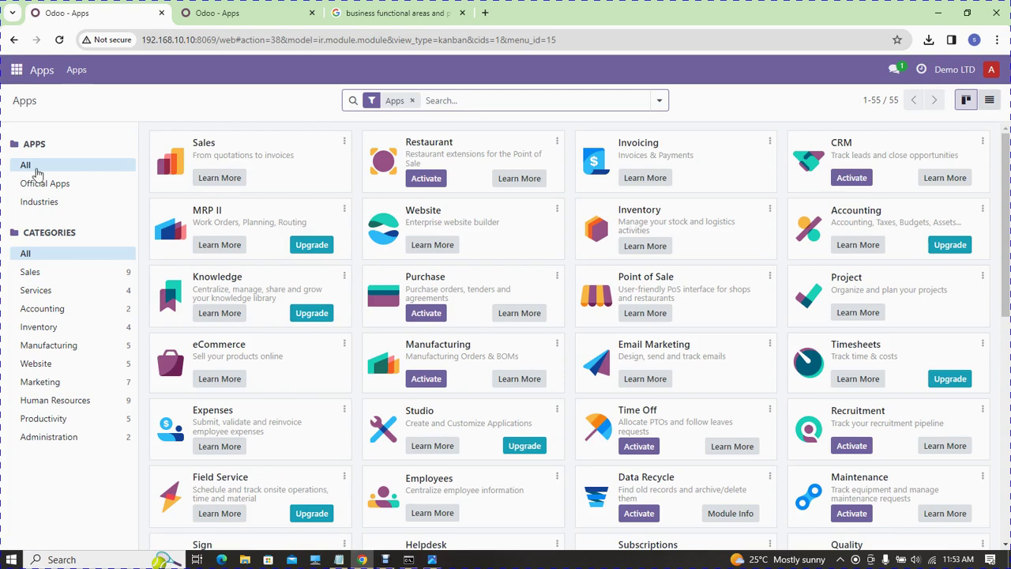
click(17, 73)
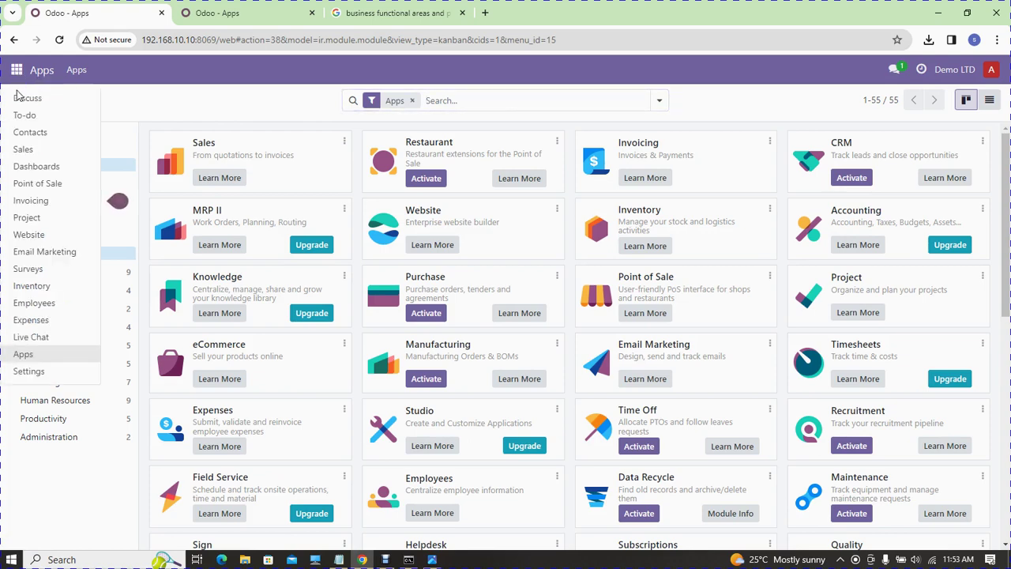
click(22, 155)
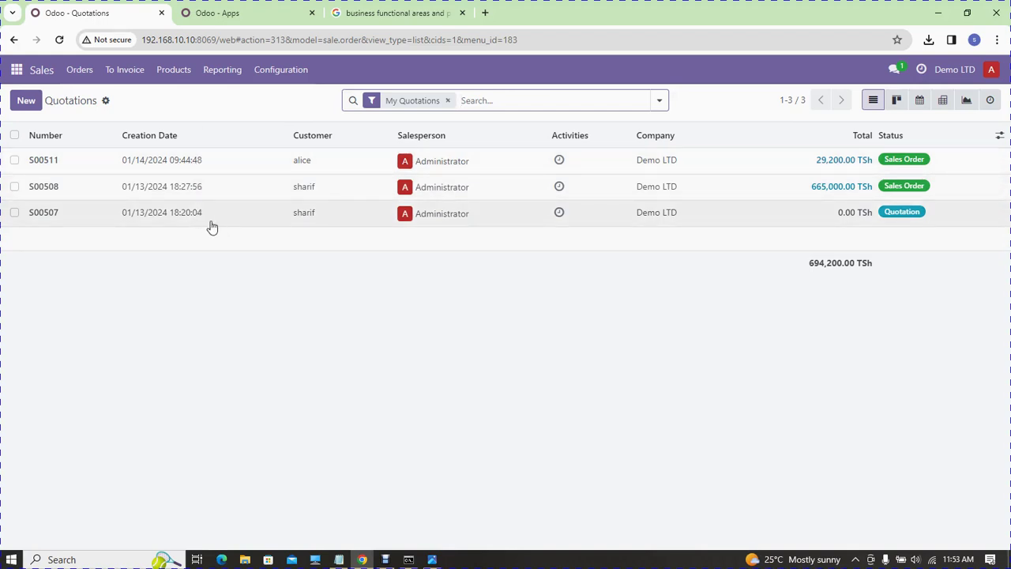
click(171, 161)
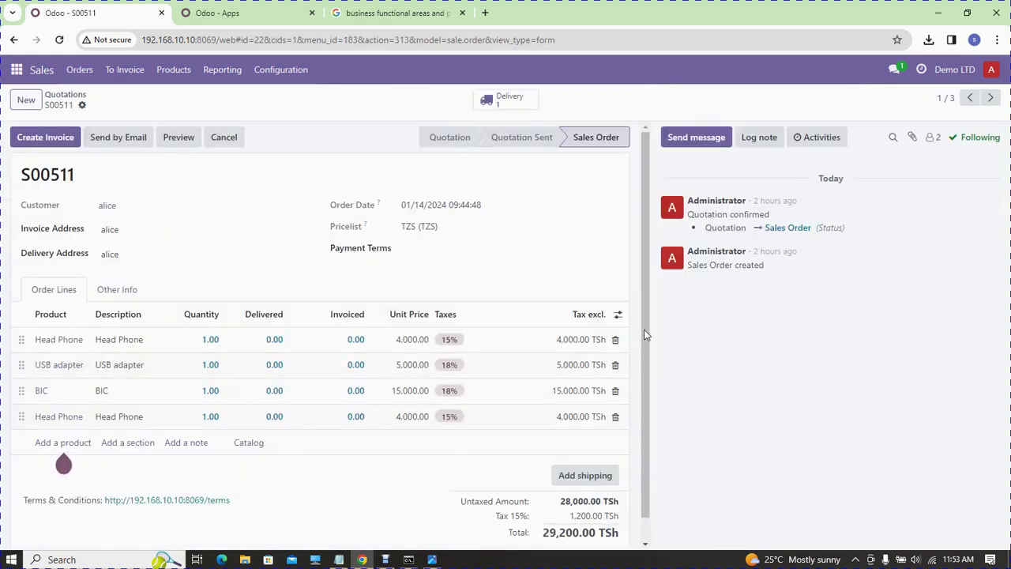
drag(645, 332, 641, 256)
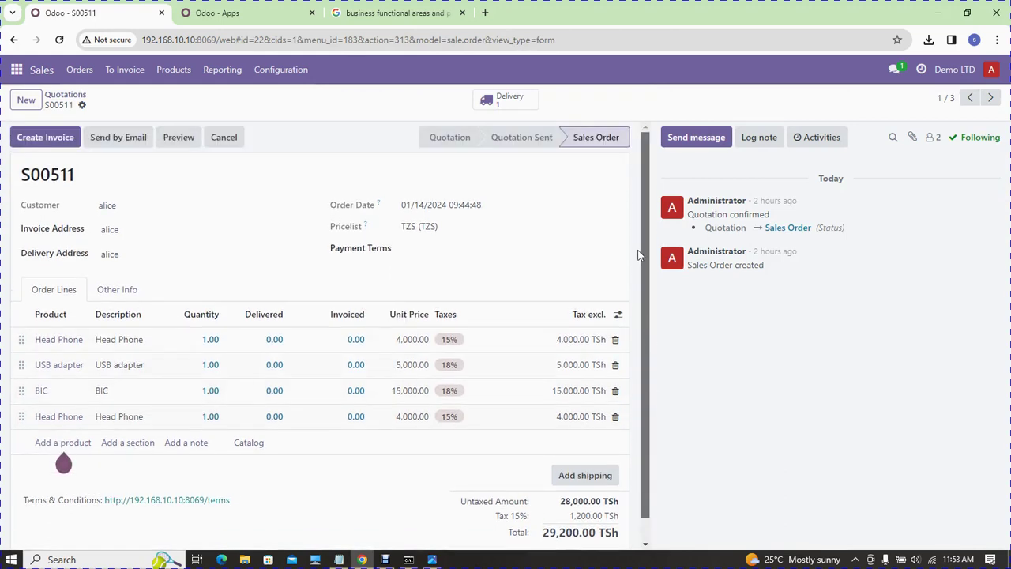
Step: Return to the localhost Odoo database and activate the Sales app
click(264, 6)
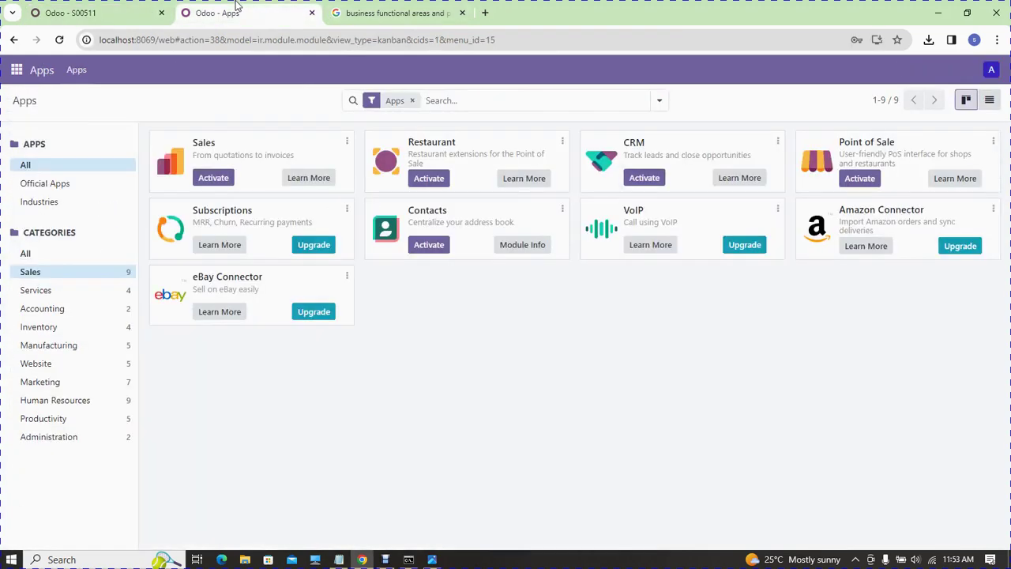
click(204, 178)
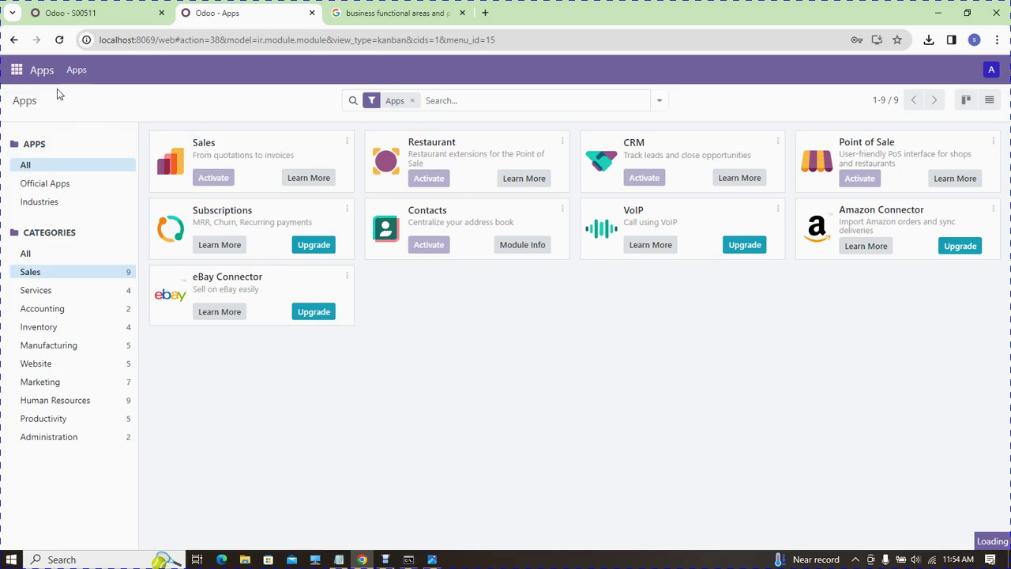
click(17, 71)
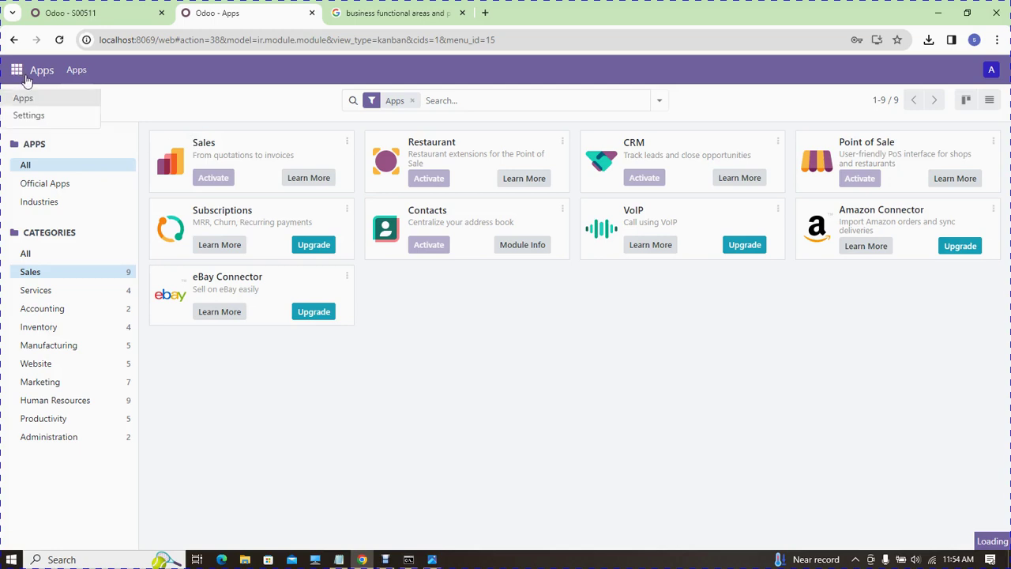
click(20, 75)
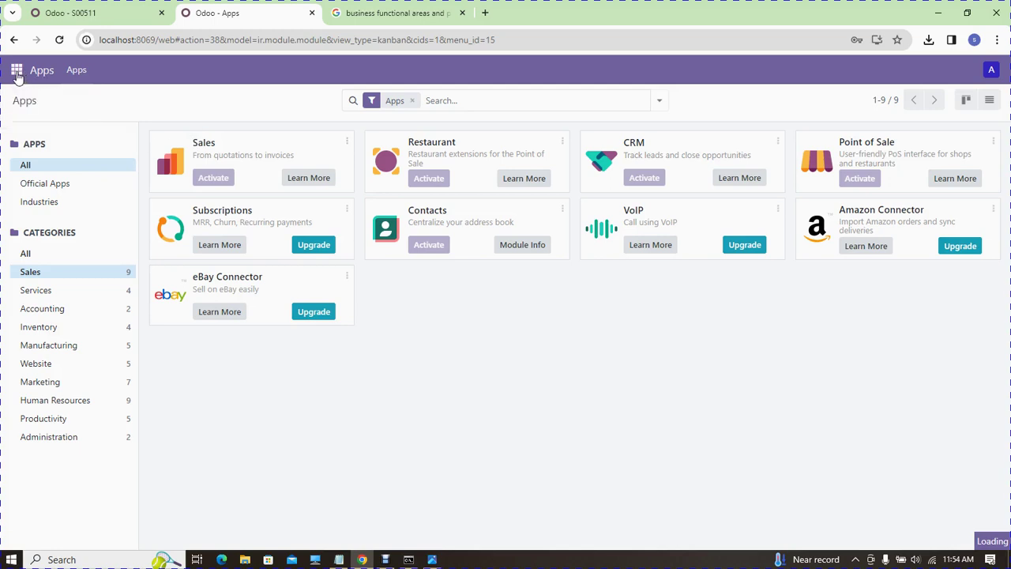
click(20, 75)
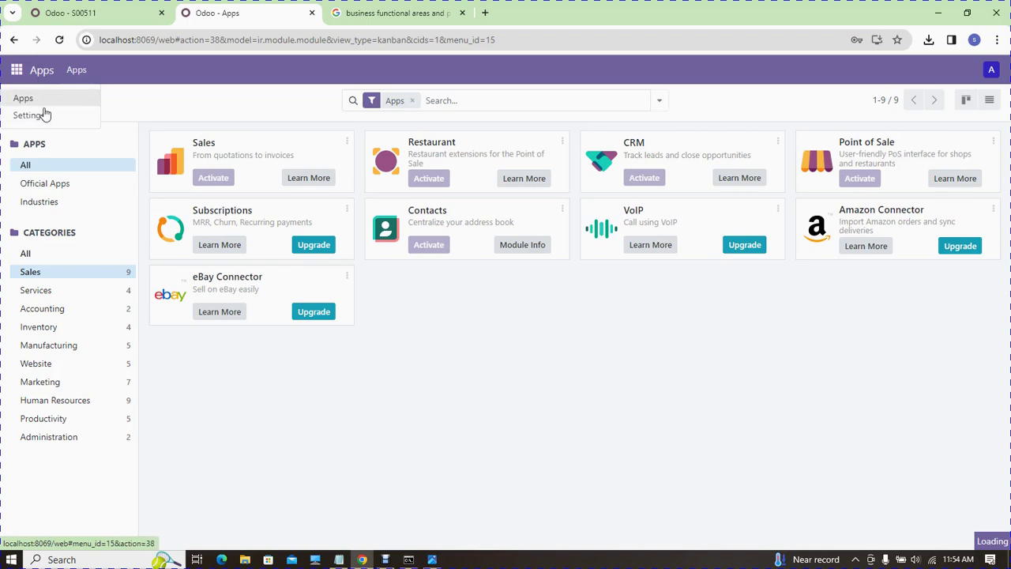
Step: Switch to the Notepad notes and highlight item 4 "install it", followed by item 5 "Run business Processes in Trial"
click(345, 564)
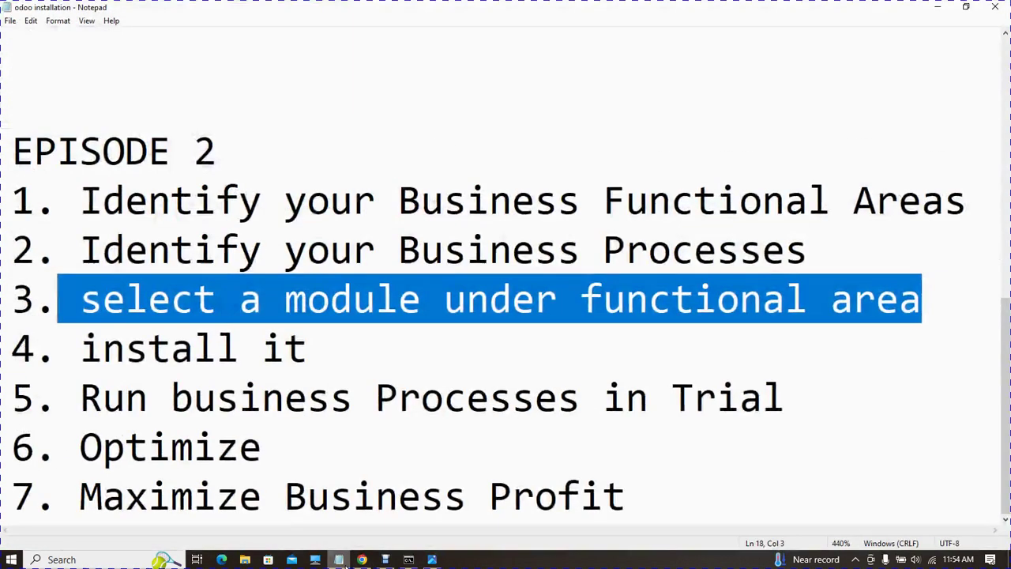
click(336, 359)
drag(336, 359, 82, 354)
drag(78, 395, 756, 401)
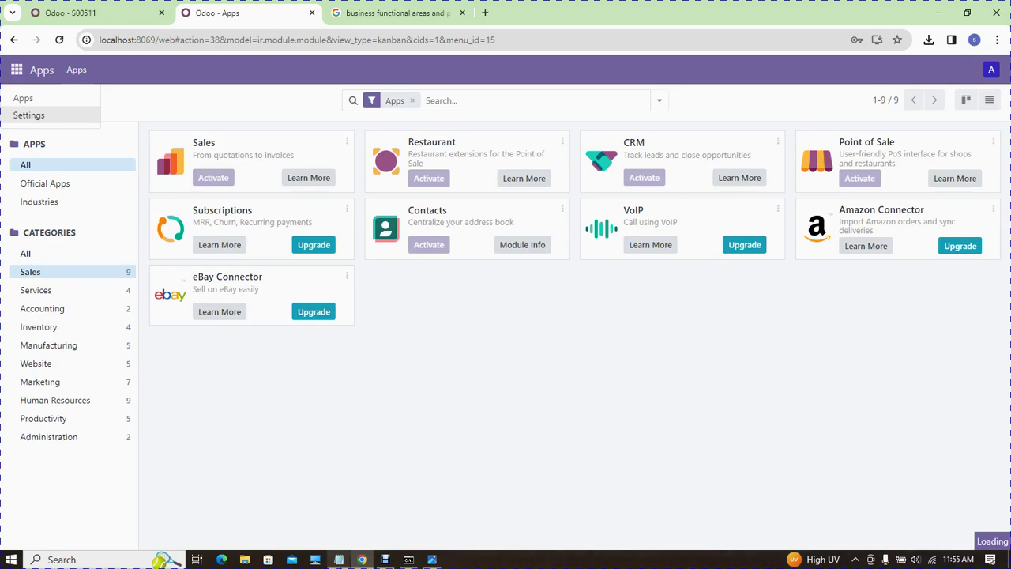
Step: Highlight item 6 "Optimize" in the Notepad notes, followed by items 1 to 5, and return to the browser
click(339, 559)
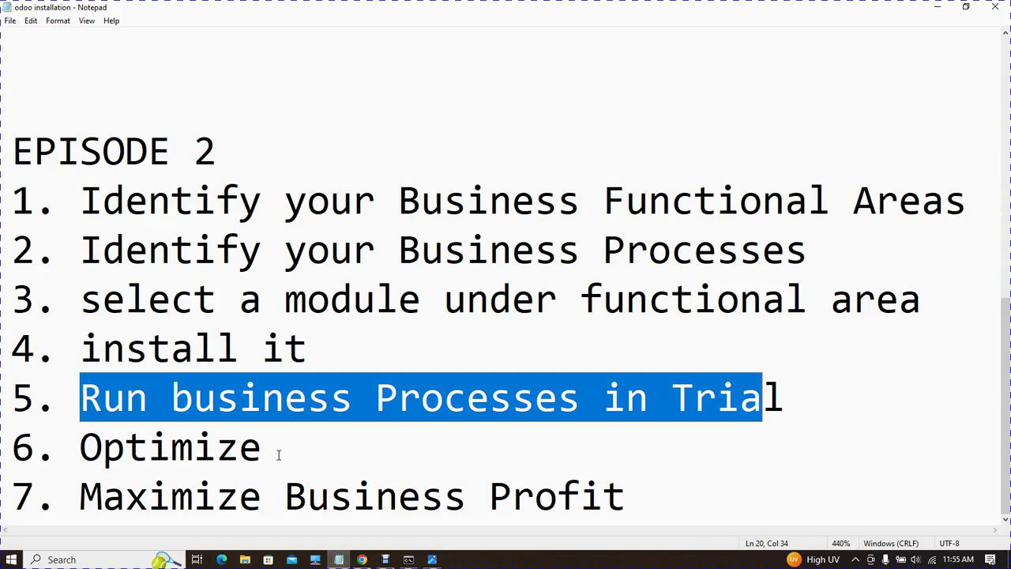
drag(277, 451, 81, 430)
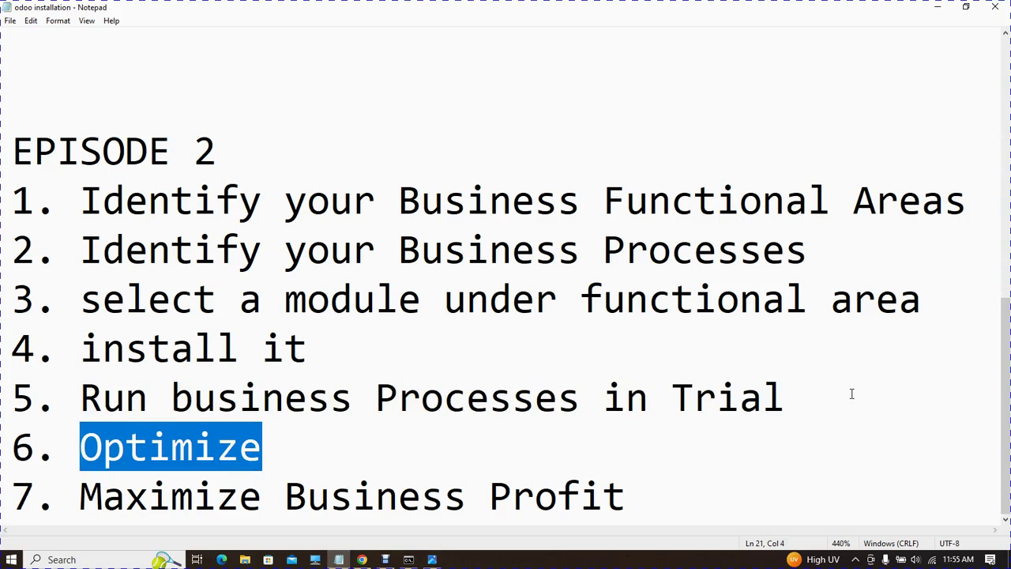
drag(853, 395, 9, 213)
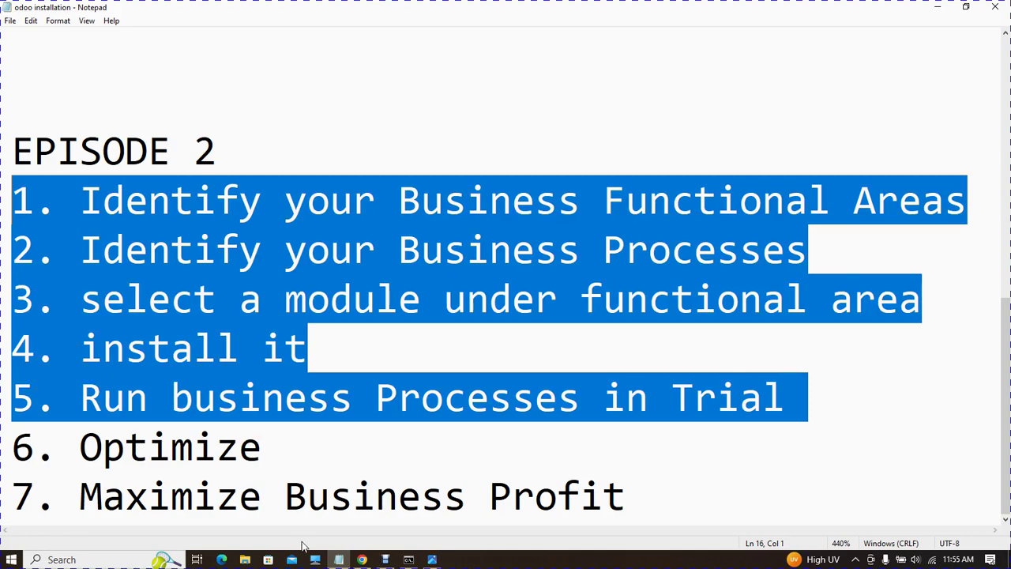
click(362, 559)
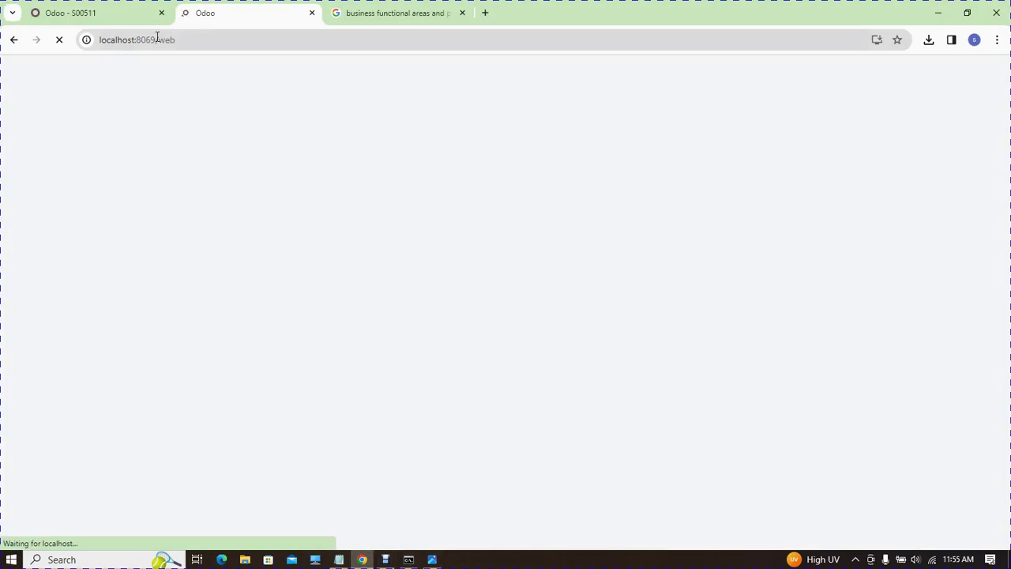
Step: Highlight item 7 "Maximize Business Profit" in the Notepad notes and go back to the browser
click(338, 559)
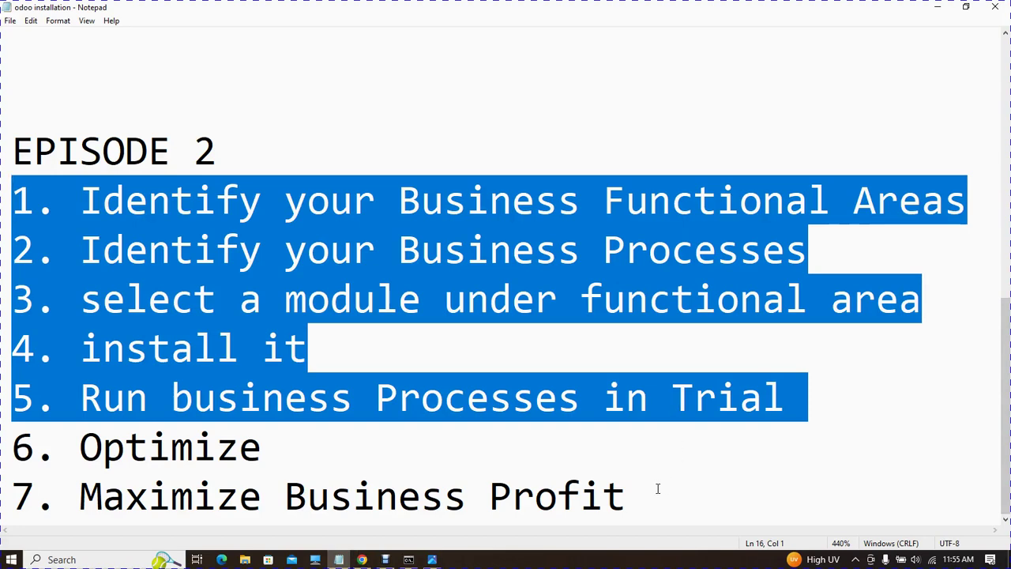
drag(671, 480, 79, 496)
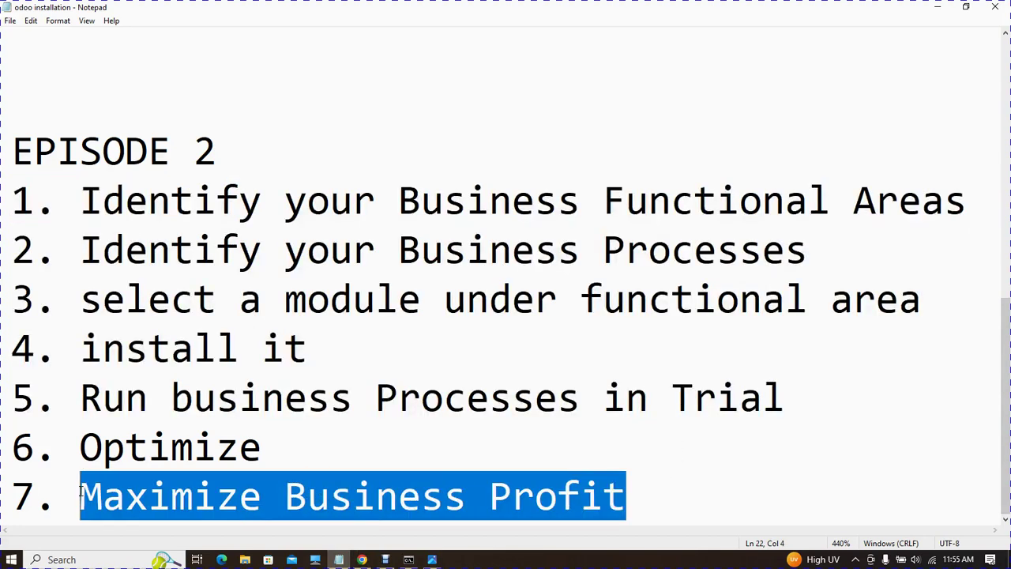
click(937, 7)
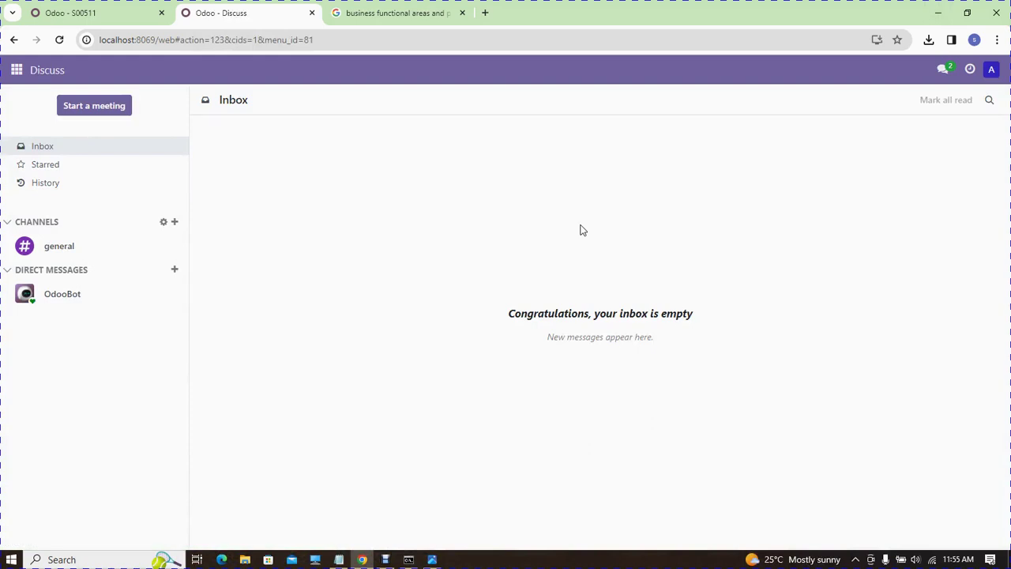
Step: Open the newly installed Sales app in the localhost database to its Quotations list
click(15, 72)
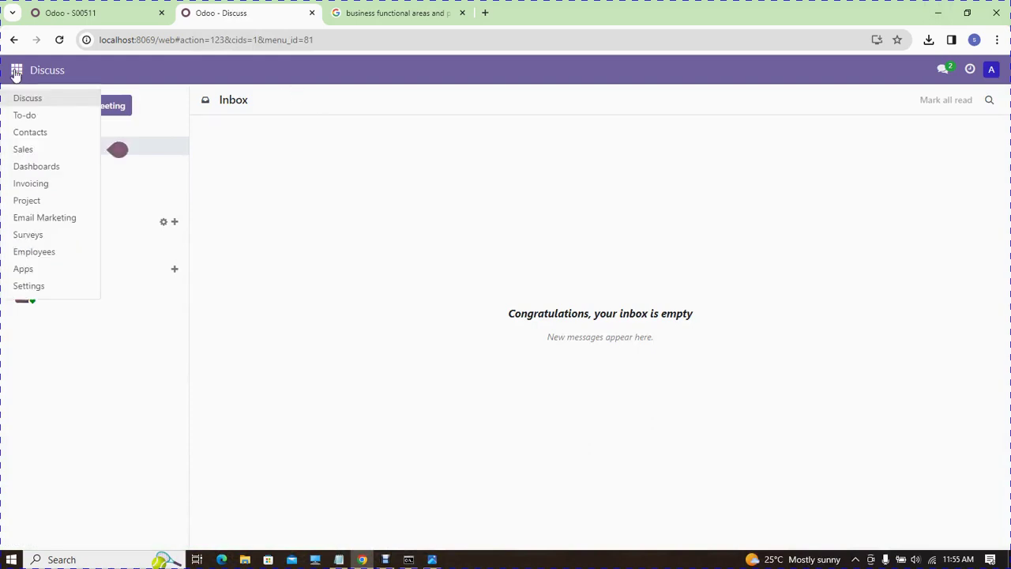
click(29, 157)
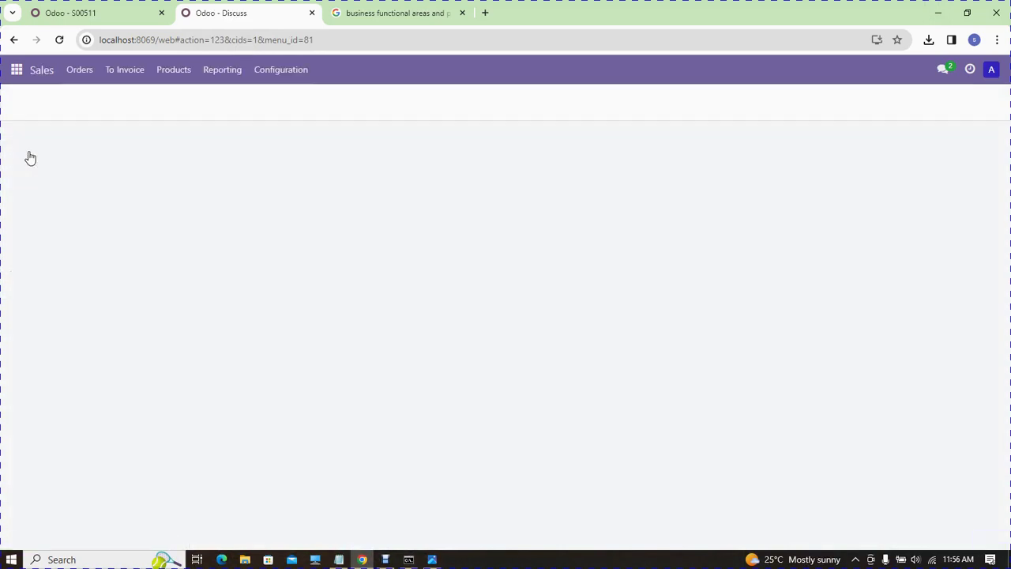
drag(29, 157, 258, 330)
click(264, 323)
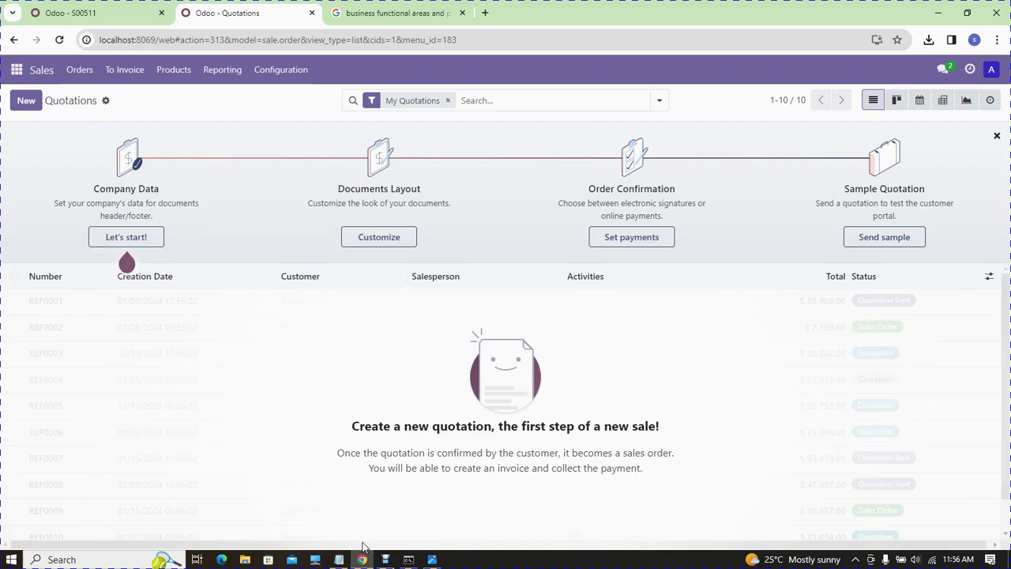
click(348, 562)
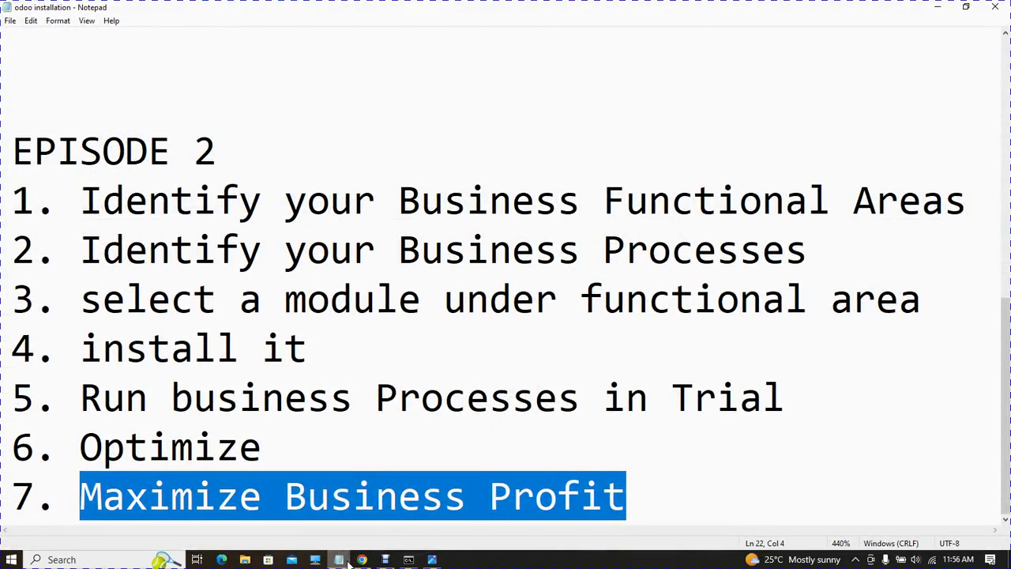
click(348, 561)
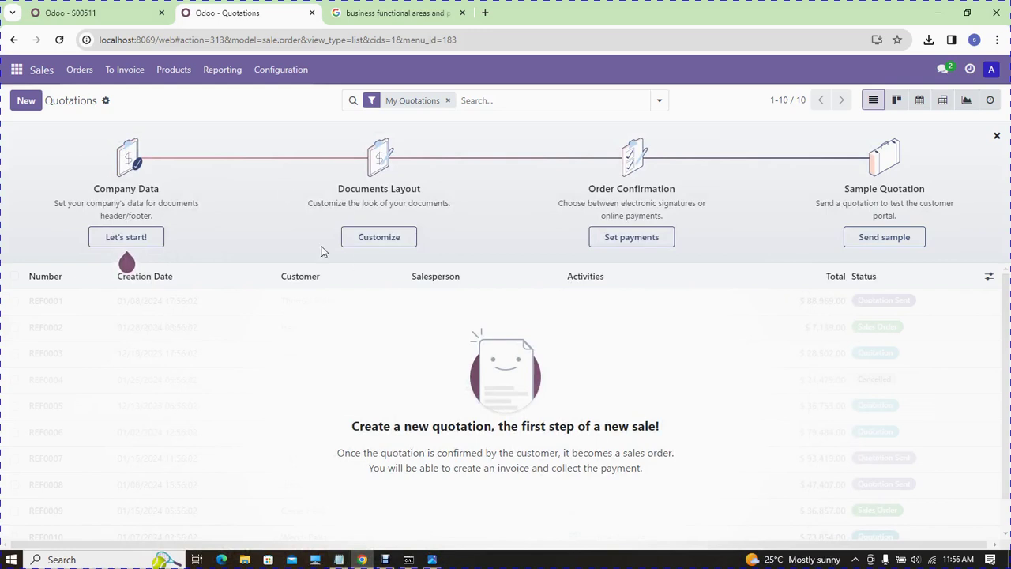